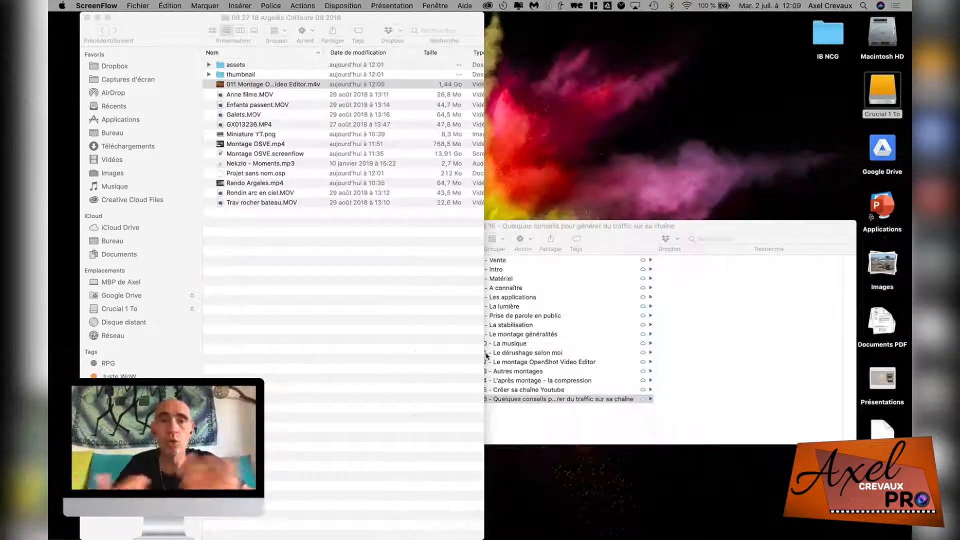
Widen the Finder window listing the video files, and open HandBrake without choosing a source file.
left_click(482, 23)
left_click_drag(483, 21, 654, 30)
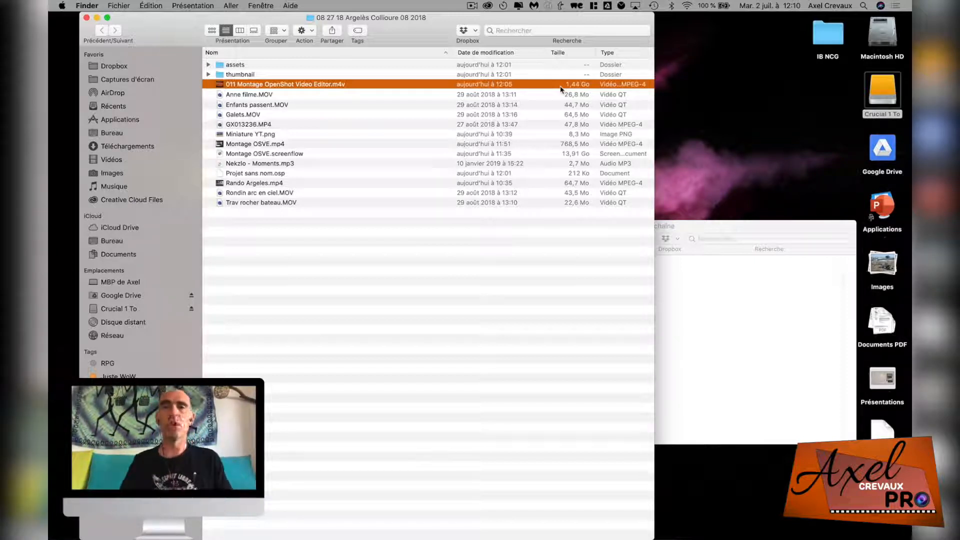
mouse_move(429, 522)
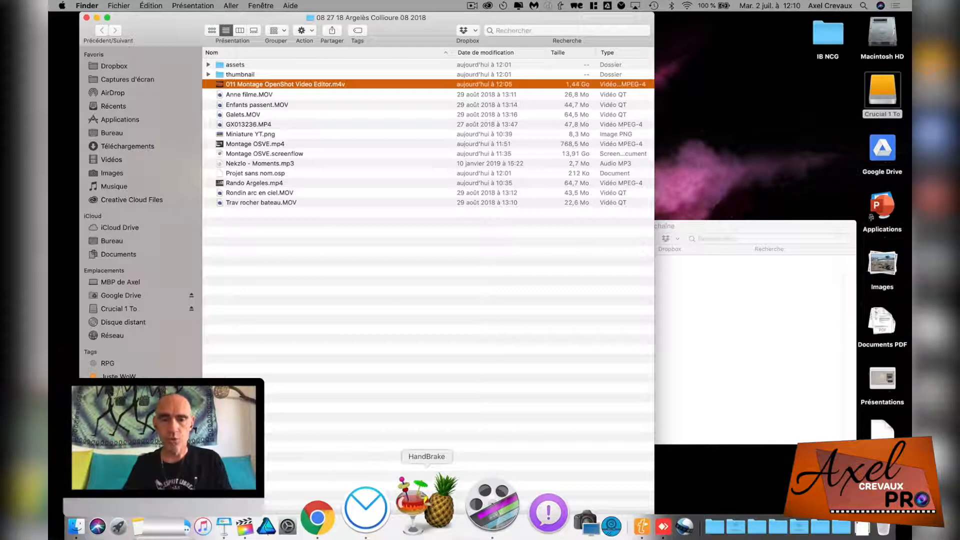
left_click(439, 514)
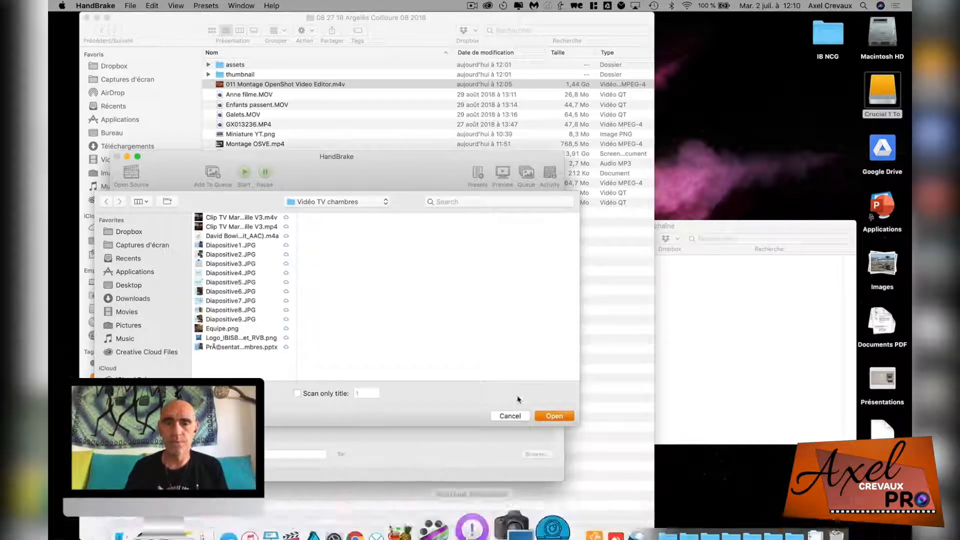
left_click(509, 418)
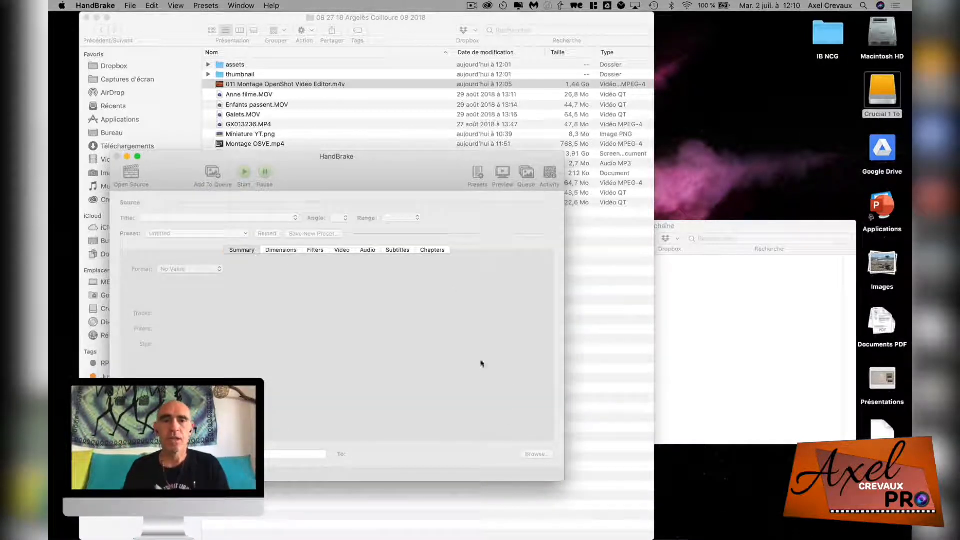
left_click_drag(346, 174, 513, 148)
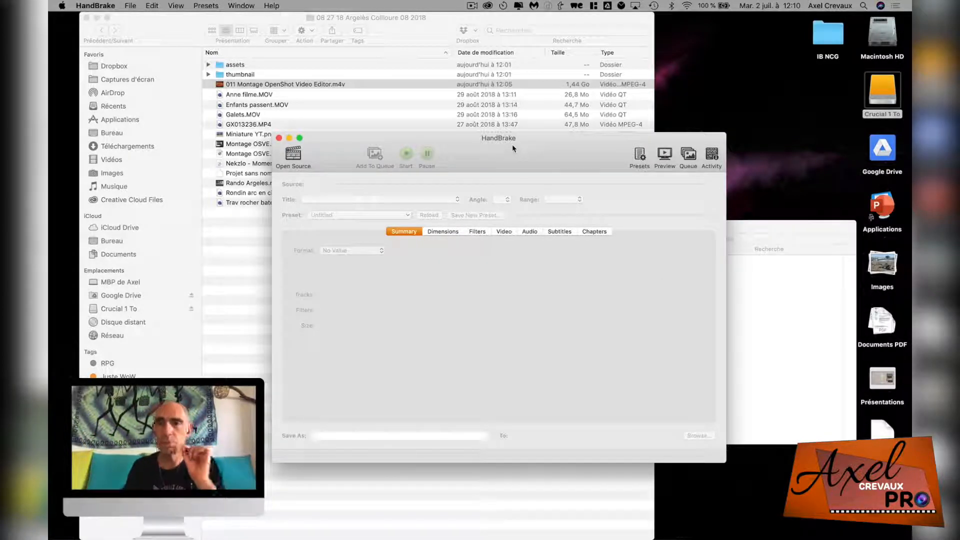
Try to export the Perso 1080p preset as Perso 1080p.json to the Desktop.
left_click(639, 154)
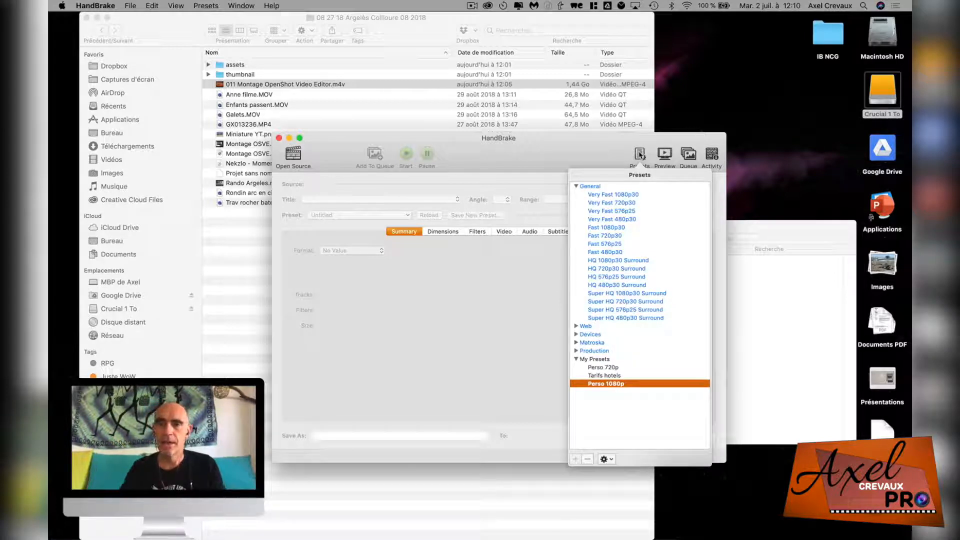
left_click(640, 156)
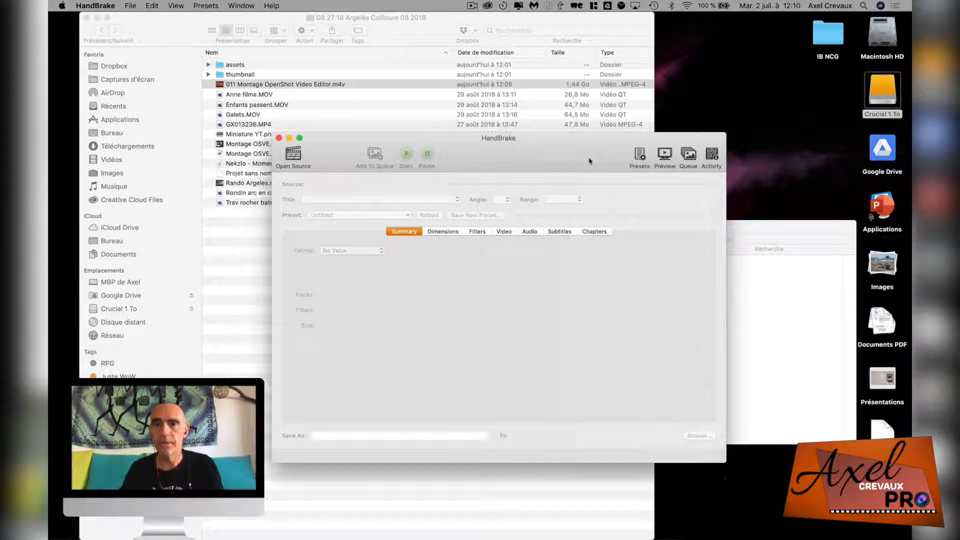
left_click(641, 157)
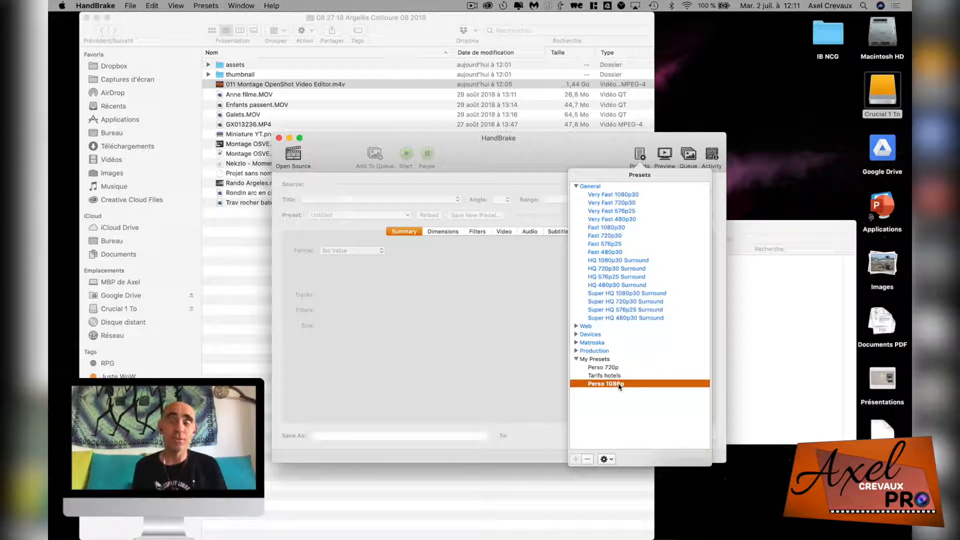
left_click(611, 458)
left_click(629, 505)
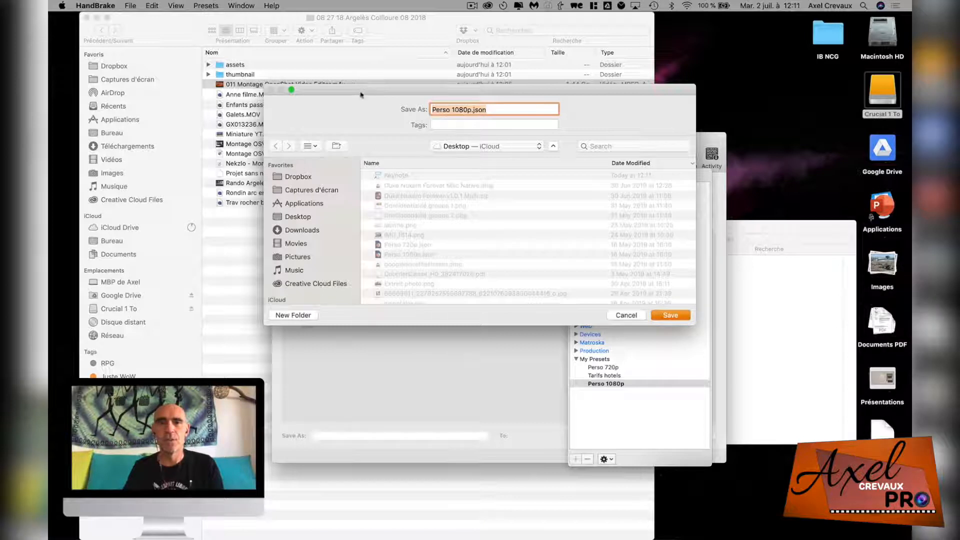
left_click_drag(360, 89, 203, 27)
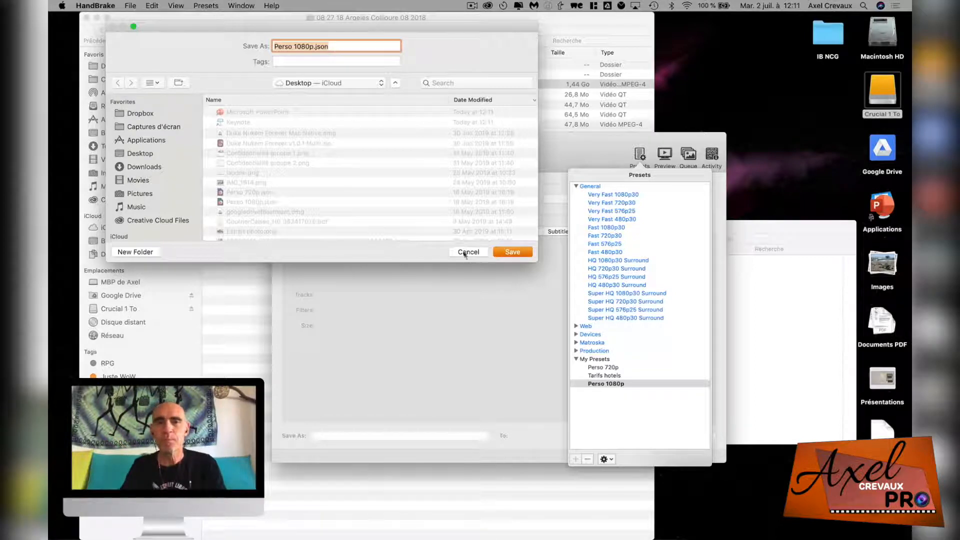
left_click(511, 253)
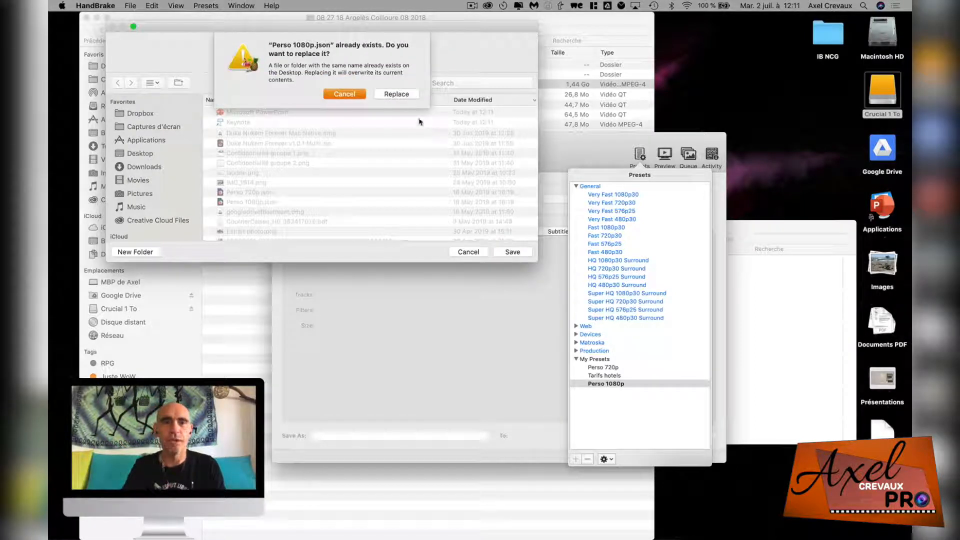
left_click(359, 95)
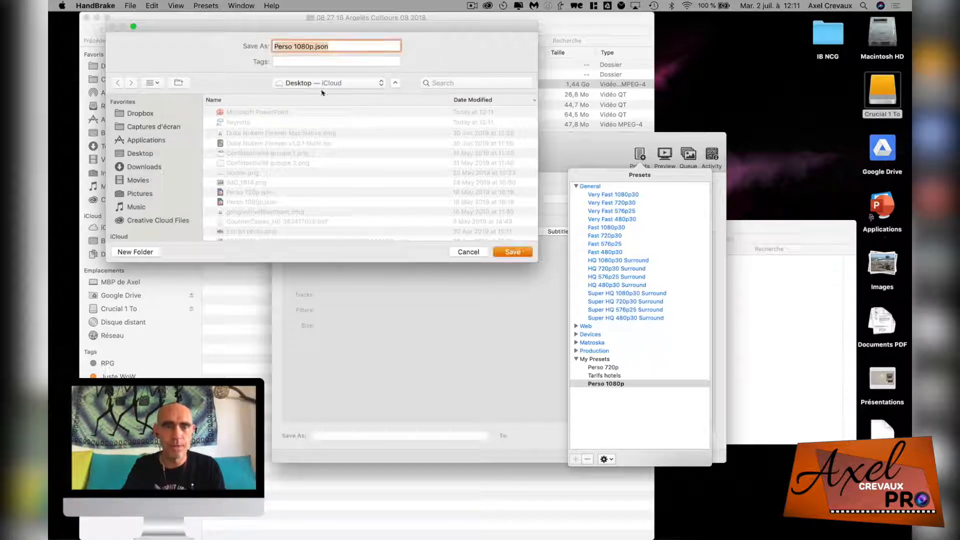
left_click(516, 252)
left_click(360, 98)
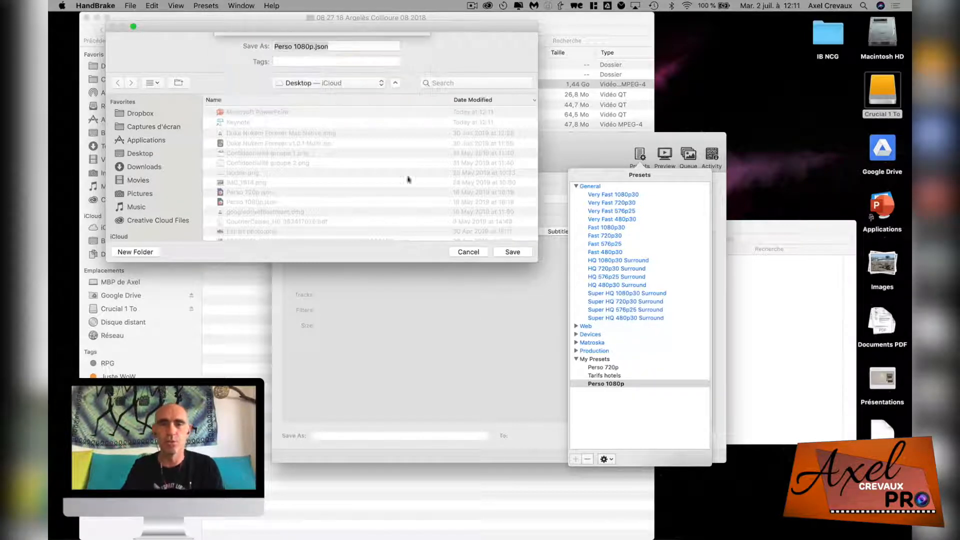
left_click(467, 252)
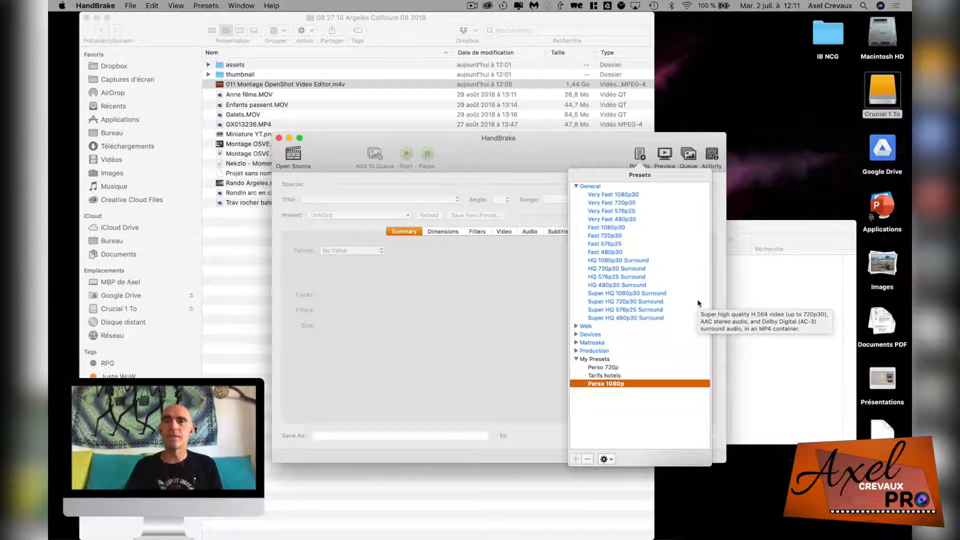
left_click(640, 156)
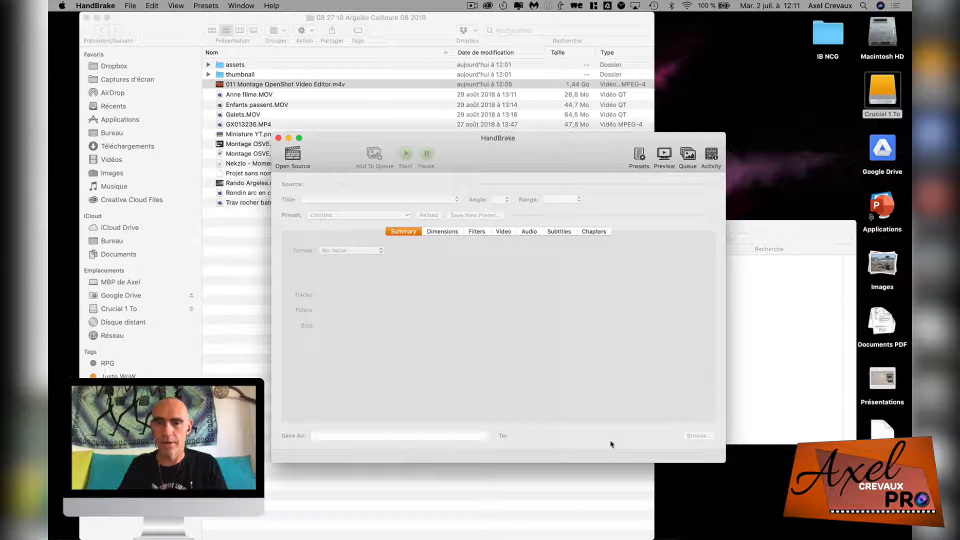
Import the preset file Perso 1080p.json from the Desktop and close the preset list.
left_click(639, 155)
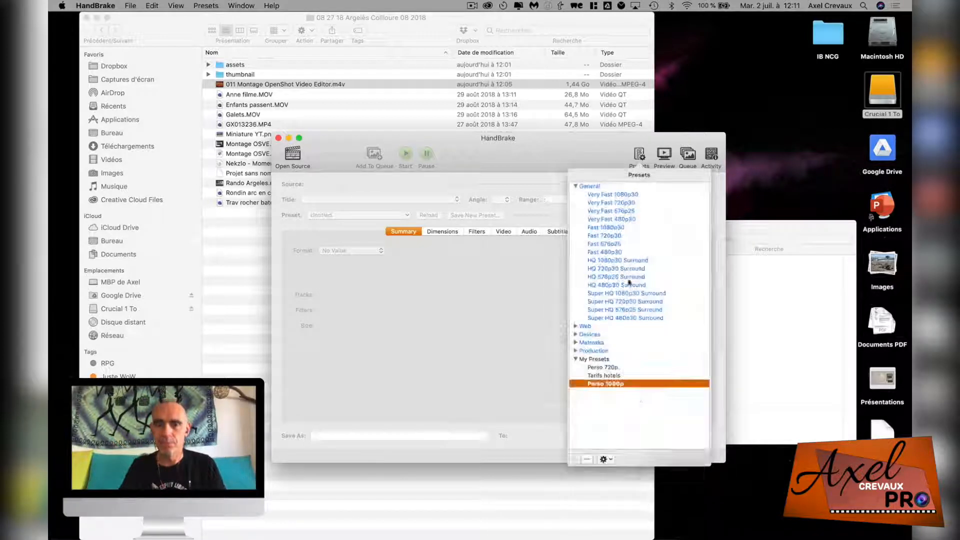
left_click(611, 463)
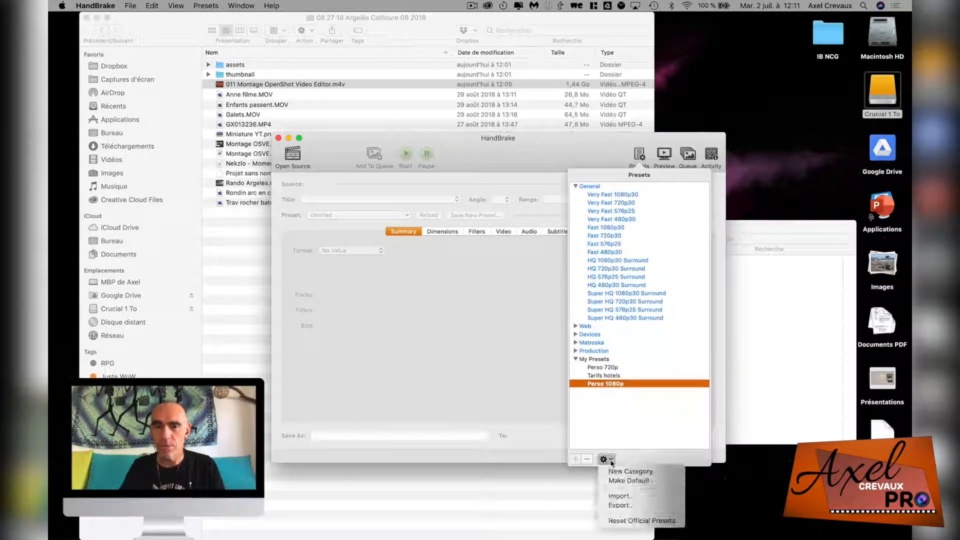
left_click(622, 500)
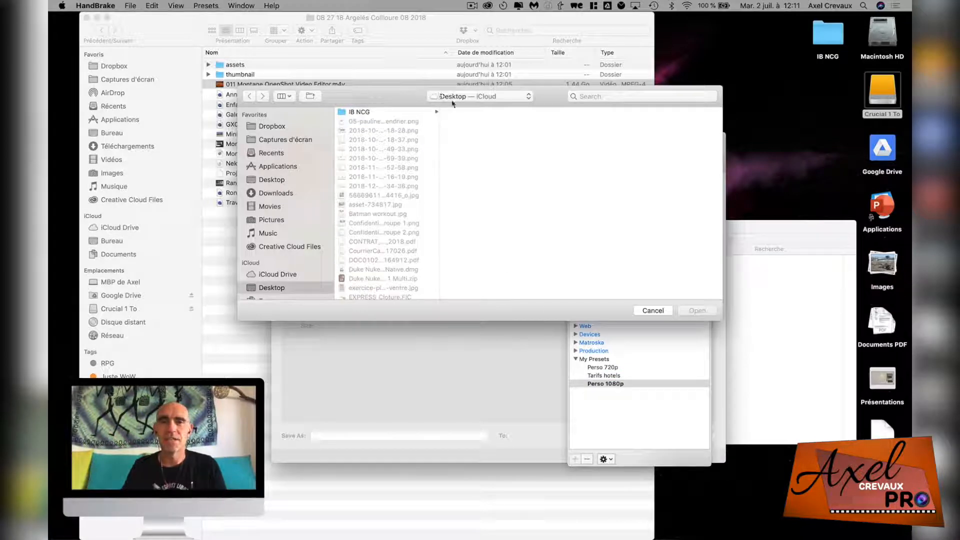
left_click(465, 97)
left_click(465, 97)
scroll(420, 198, "down", 2)
scroll(420, 198, "down", 10)
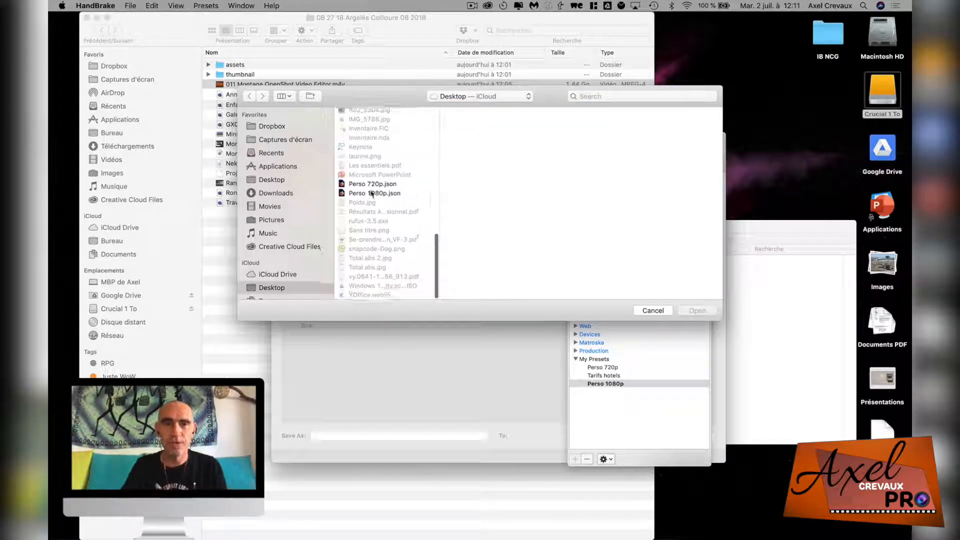
left_click(376, 195)
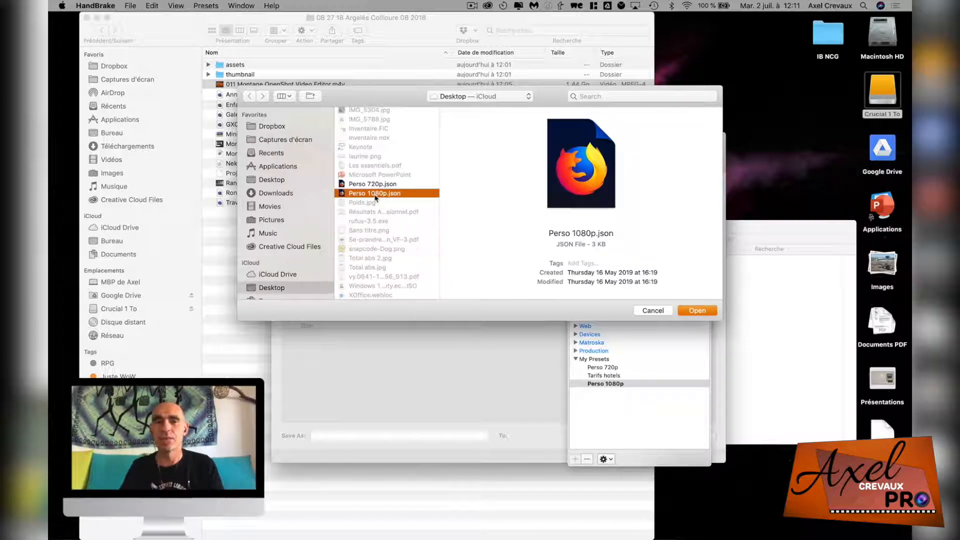
left_click(697, 310)
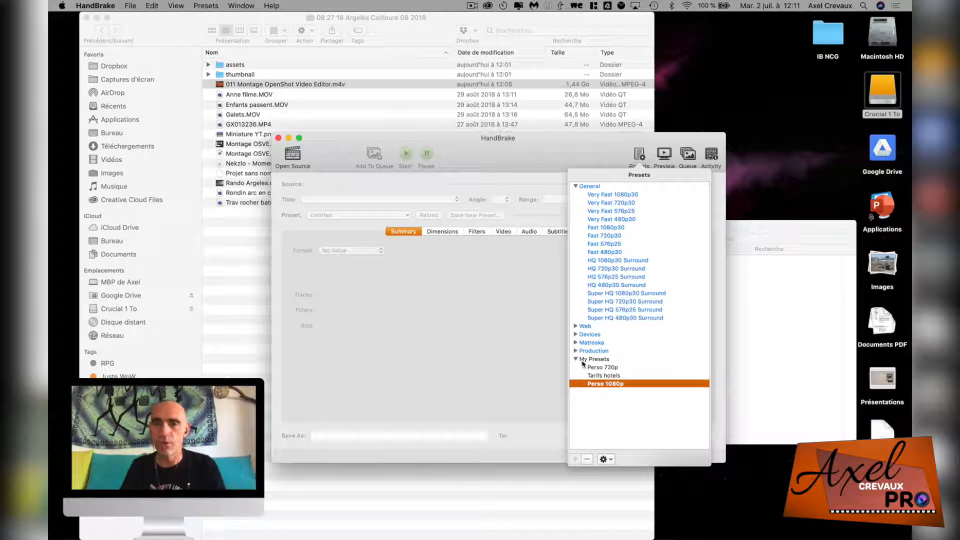
left_click(604, 383)
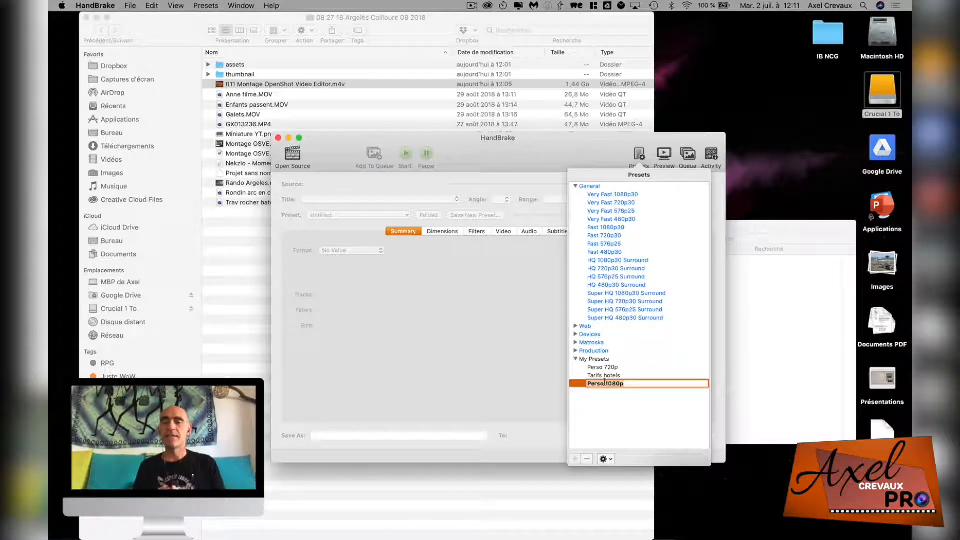
key("Return")
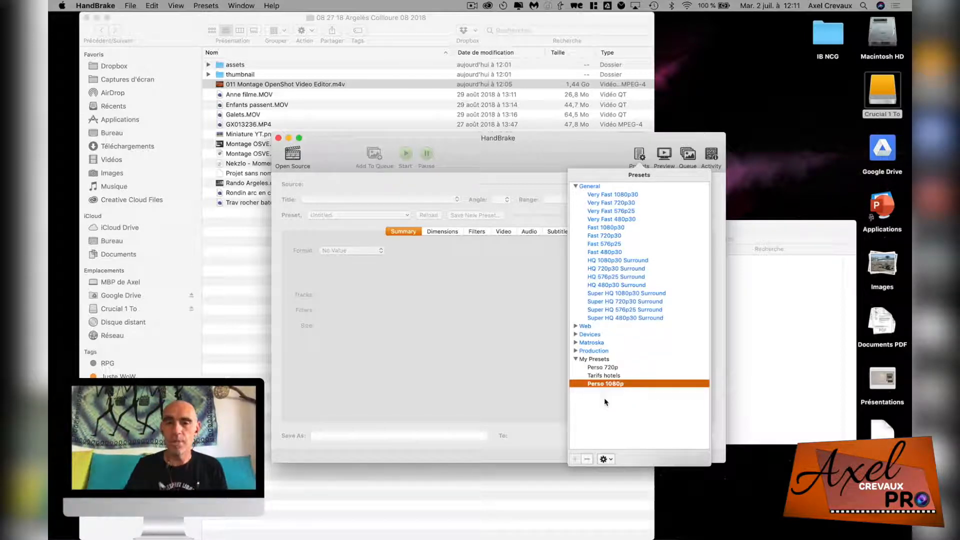
left_click(606, 402)
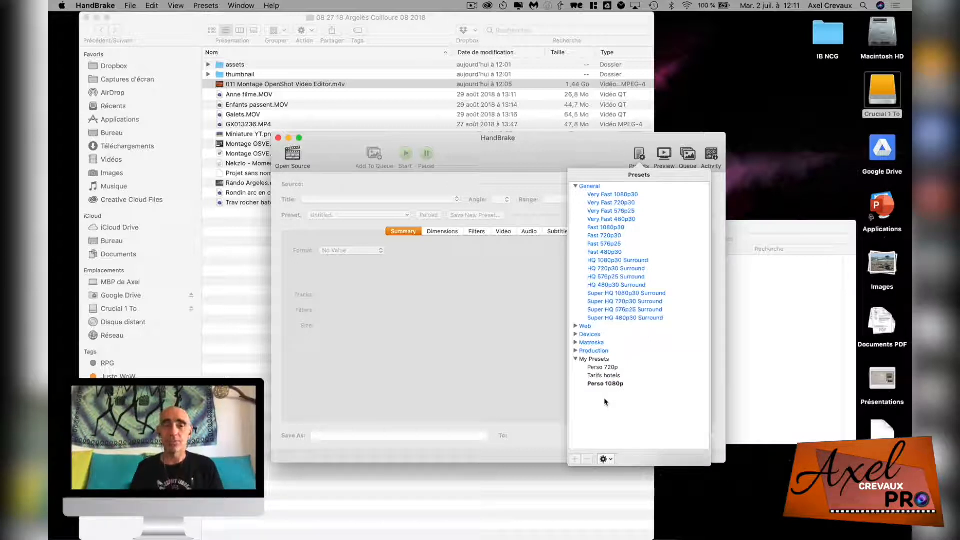
key("super+t")
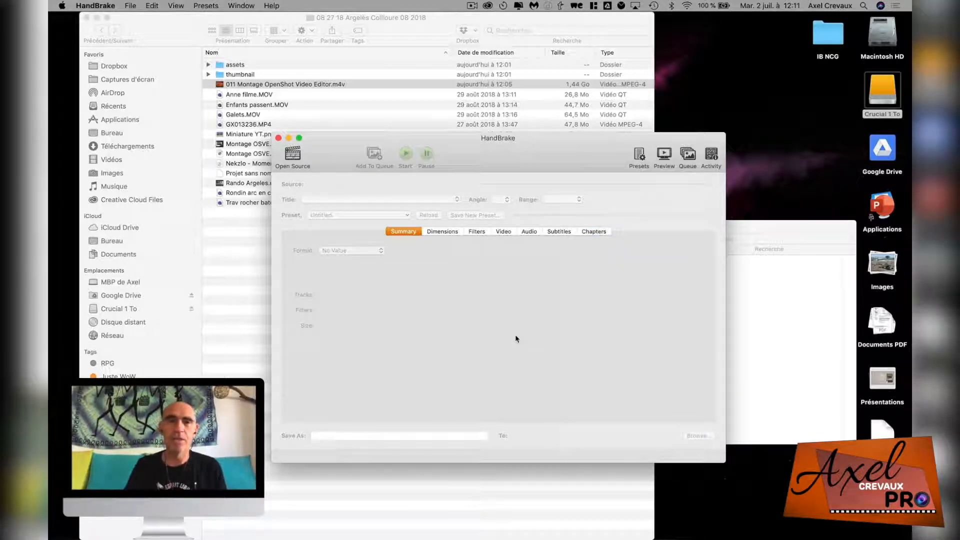
Load 011 Montage OpenShot Video Editor.m4v as the source and set the output folder to 08 27 18 Argelès Collioure 08 2018.
left_click_drag(336, 157, 408, 156)
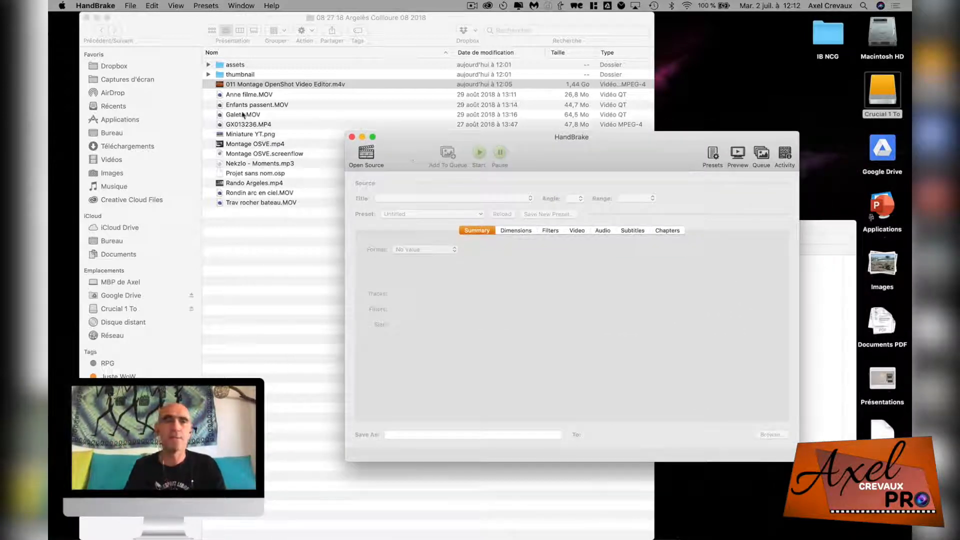
left_click_drag(221, 86, 521, 298)
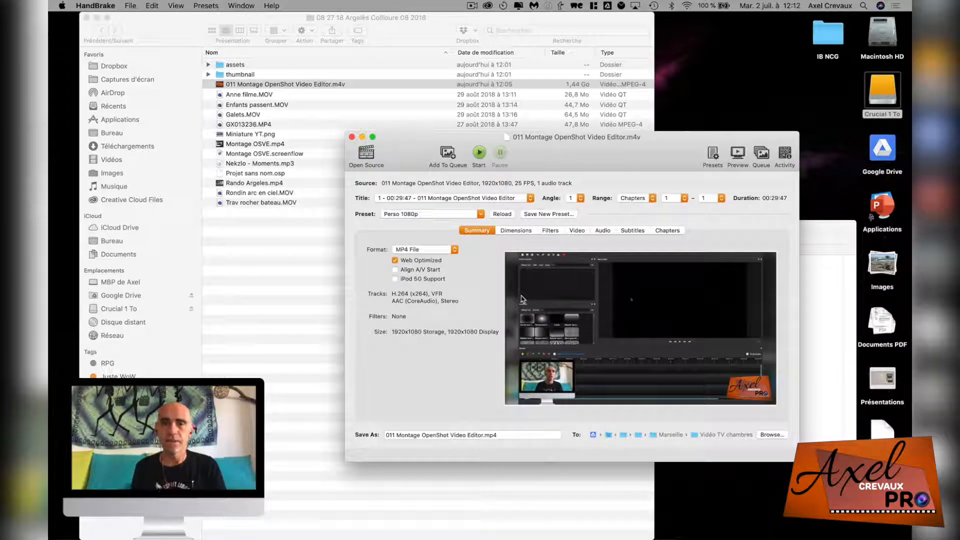
left_click(771, 434)
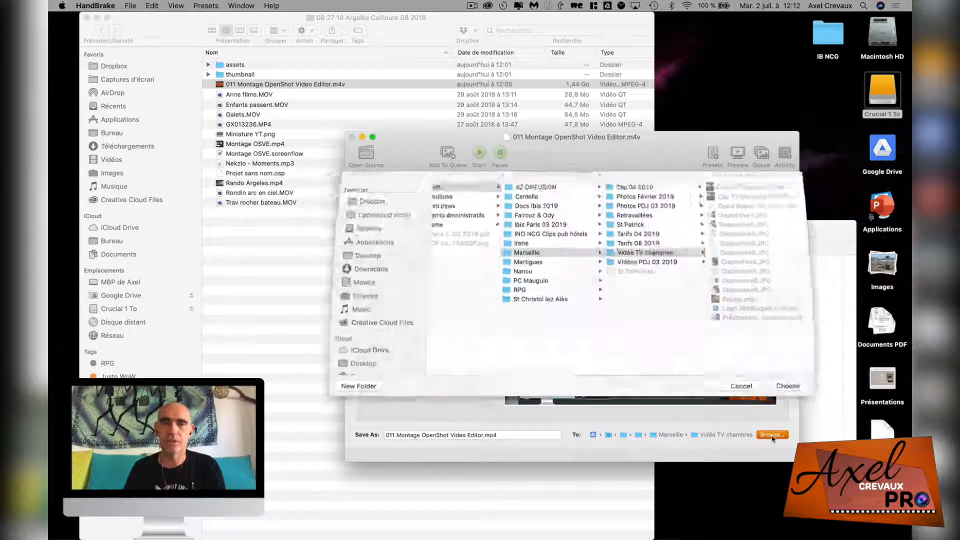
left_click(619, 182)
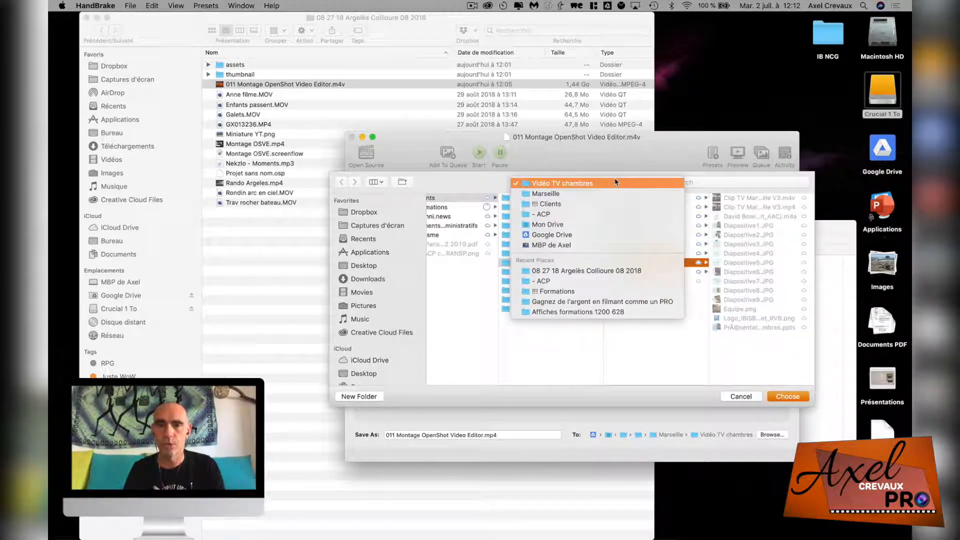
left_click(602, 272)
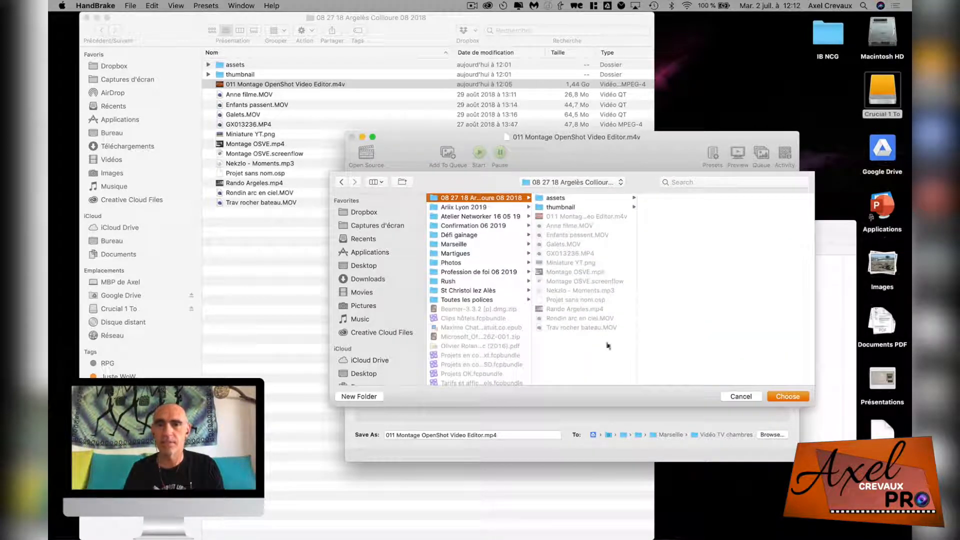
left_click(788, 396)
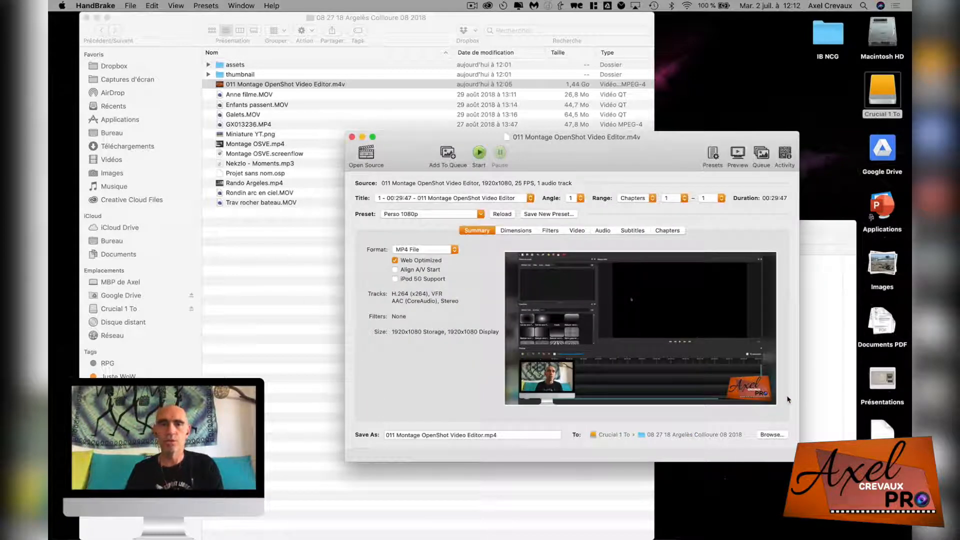
Choose the custom preset Perso 1080p from My Presets for the loaded video.
left_click(480, 218)
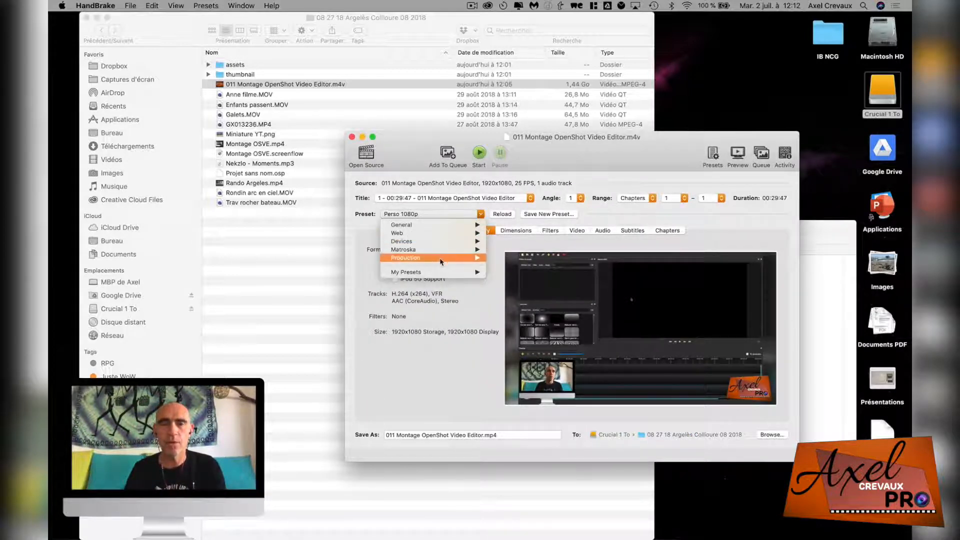
mouse_move(439, 272)
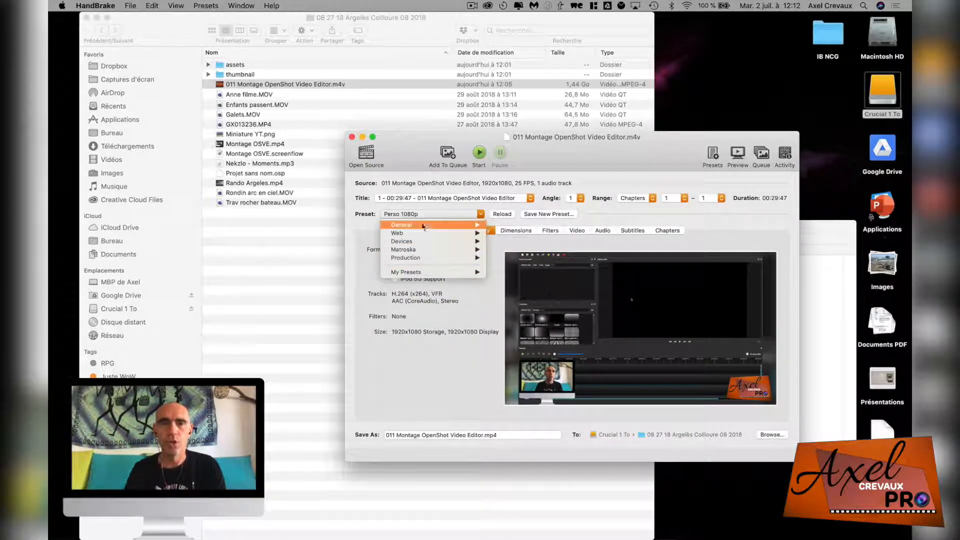
mouse_move(426, 243)
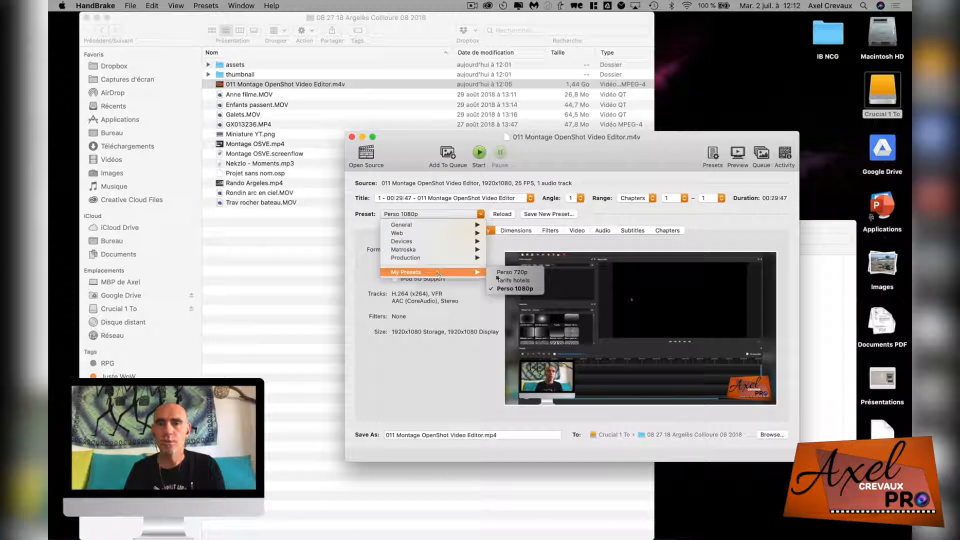
left_click(515, 289)
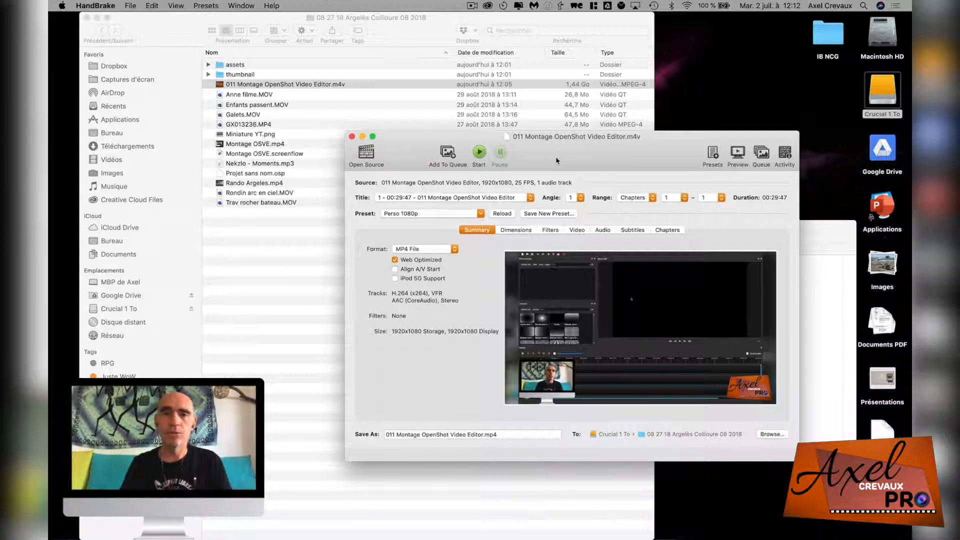
Add the loaded video to the encoding queue, review the pending job and start the queue.
left_click_drag(537, 150, 524, 162)
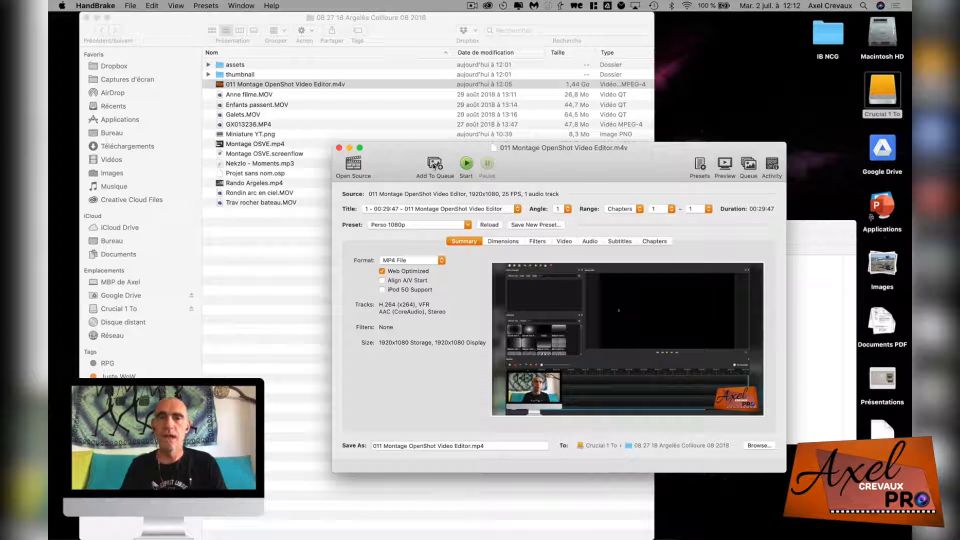
left_click(433, 165)
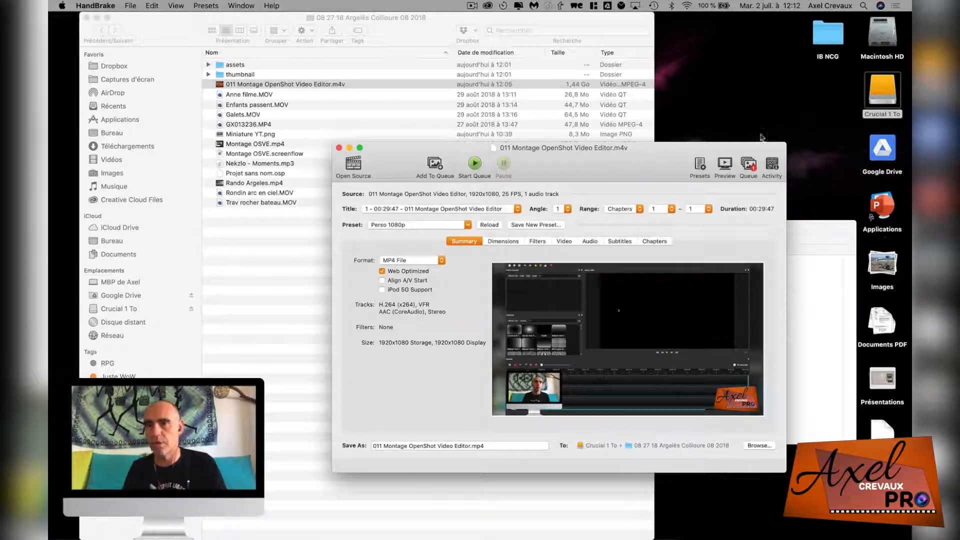
left_click(748, 168)
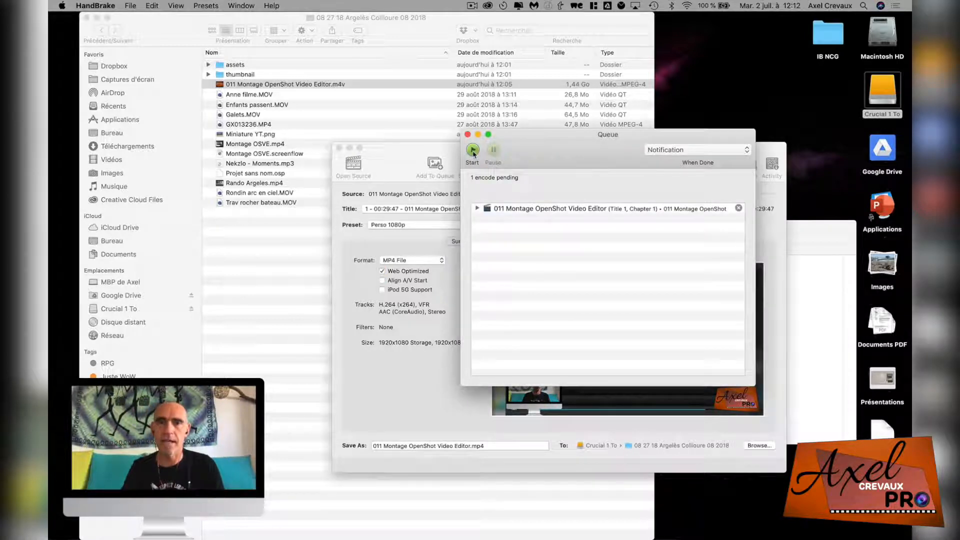
left_click(468, 135)
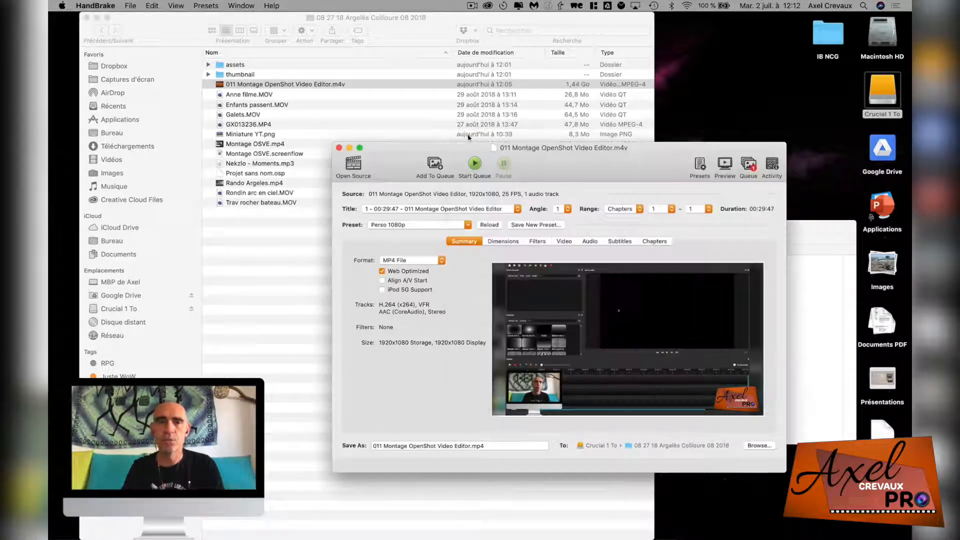
left_click(474, 169)
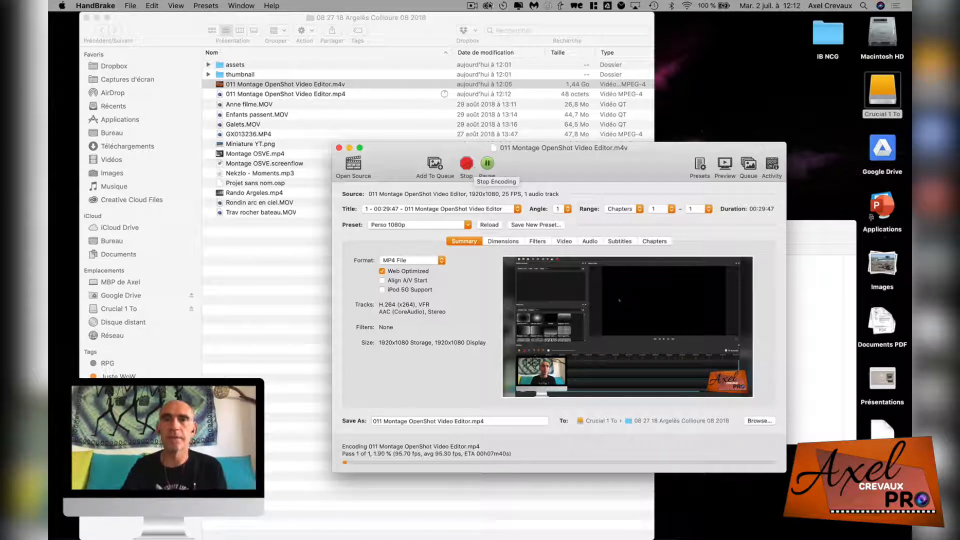
left_click(471, 5)
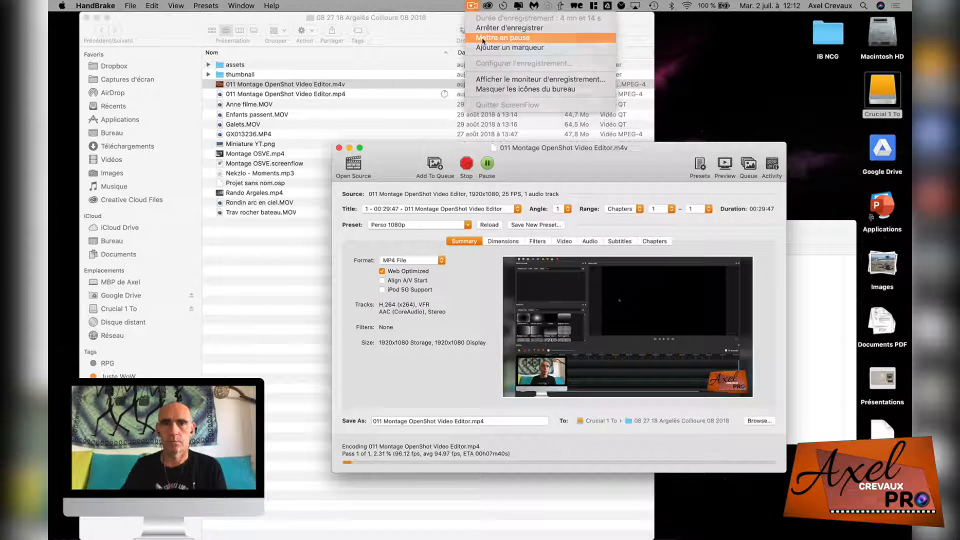
left_click(502, 38)
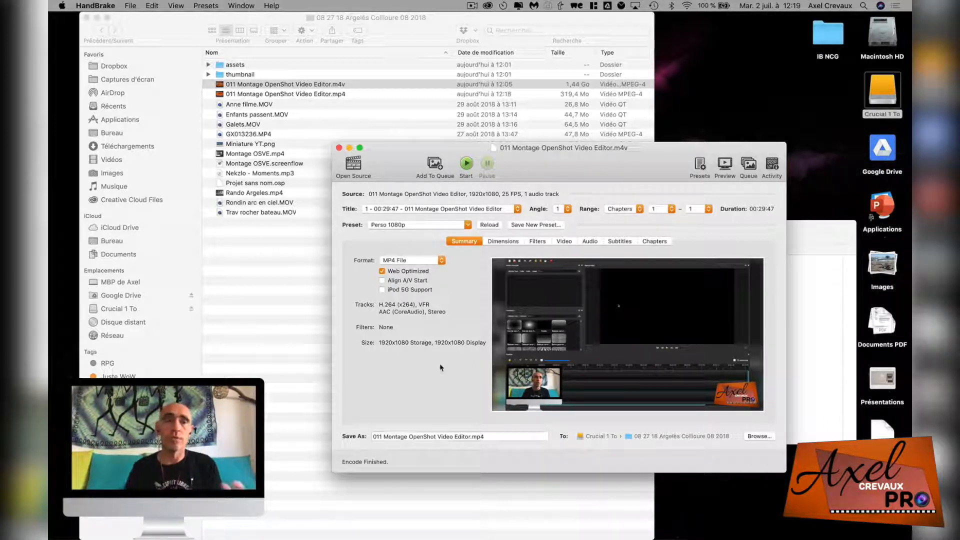
Switch to Finder and compare the file sizes of 011 Montage OpenShot Video Editor.m4v and 011 Montage OpenShot Video Editor.mp4.
left_click_drag(398, 151, 458, 190)
left_click(200, 42)
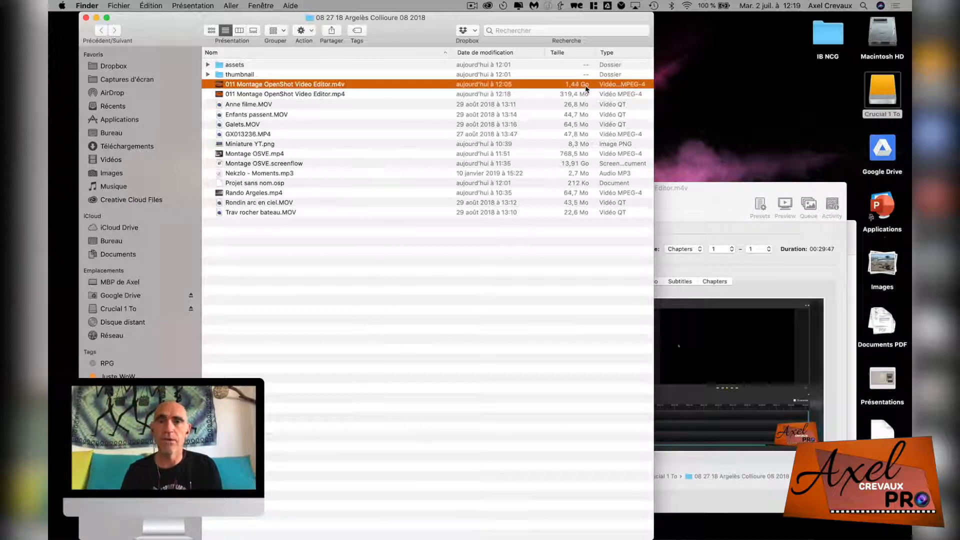
left_click(312, 95)
left_click(685, 234)
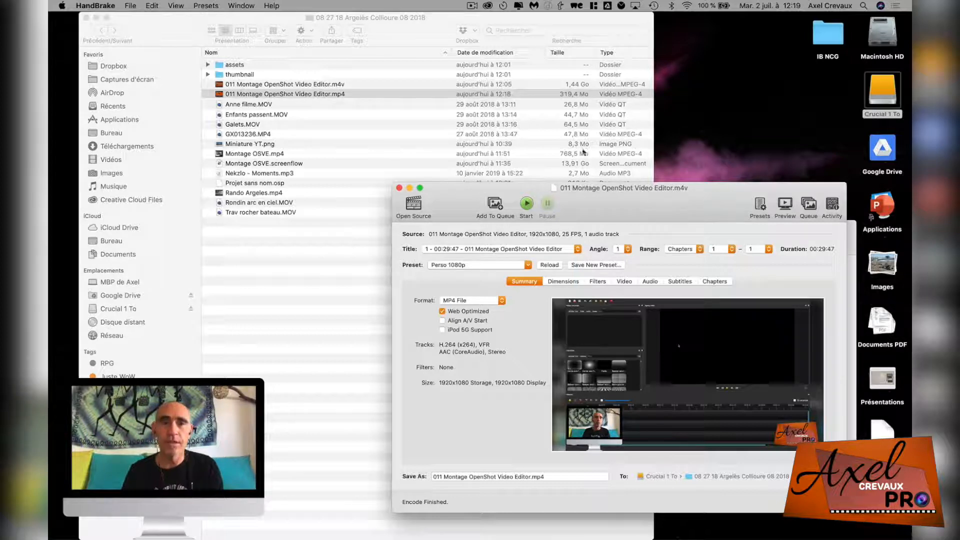
Preview the original .m4v and the compressed .mp4 in Finder to compare image quality, then return to HandBrake.
left_click(298, 95)
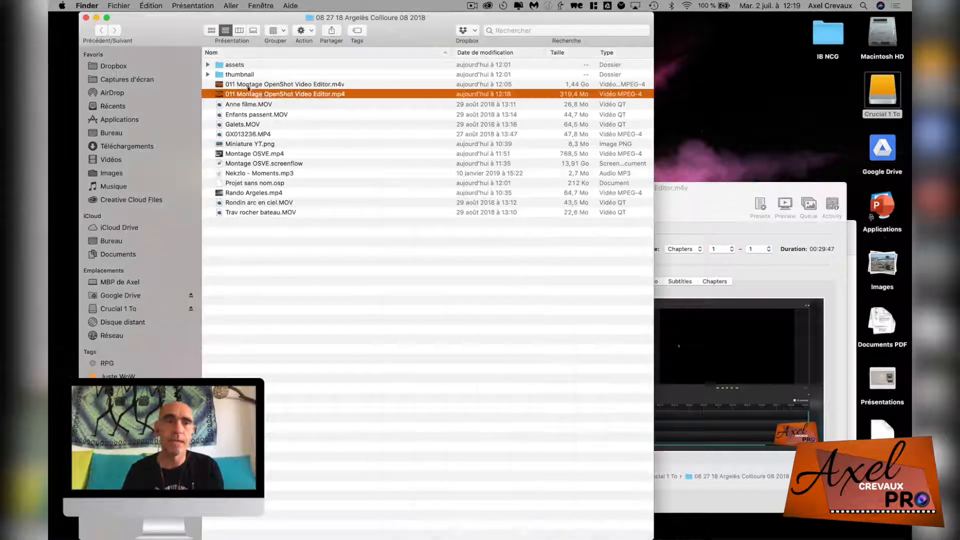
left_click(249, 88)
key("space")
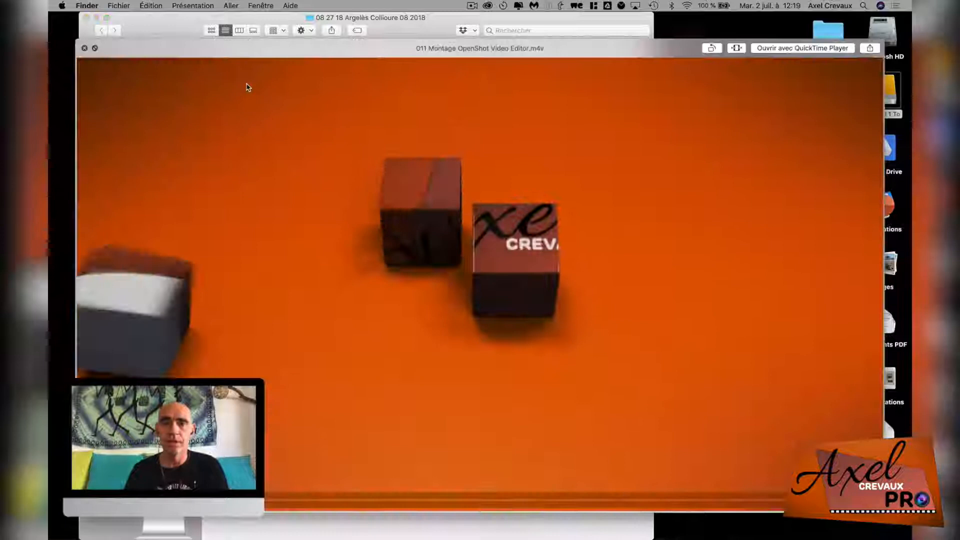
key("Down")
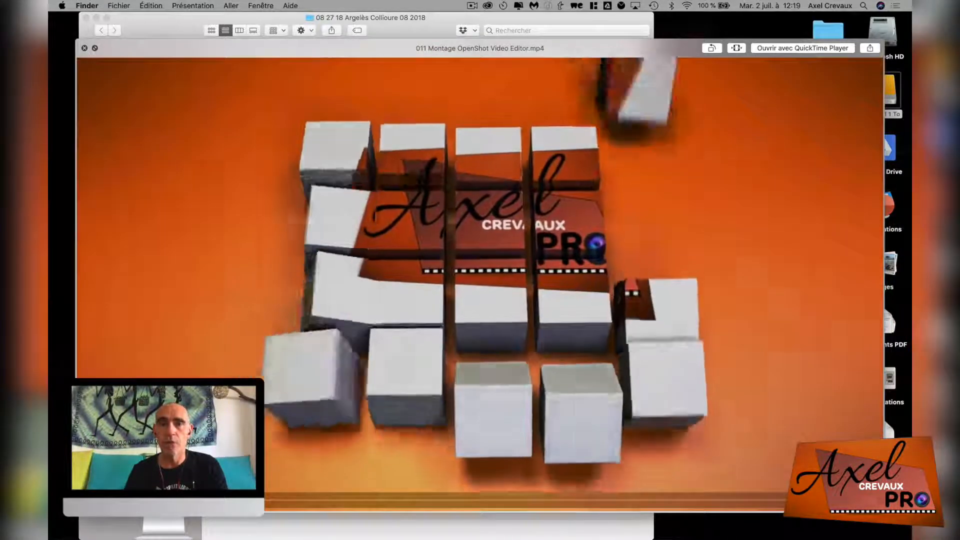
key("Up")
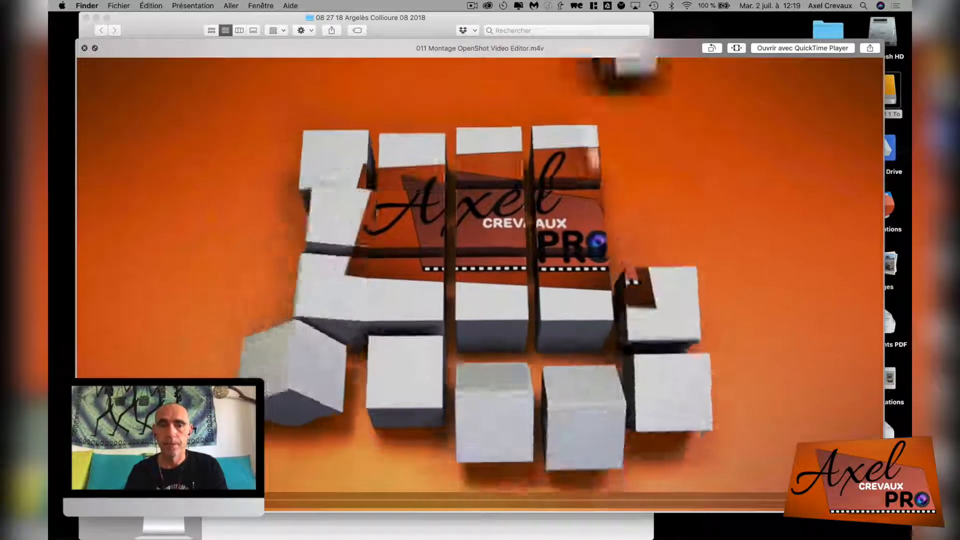
key("space")
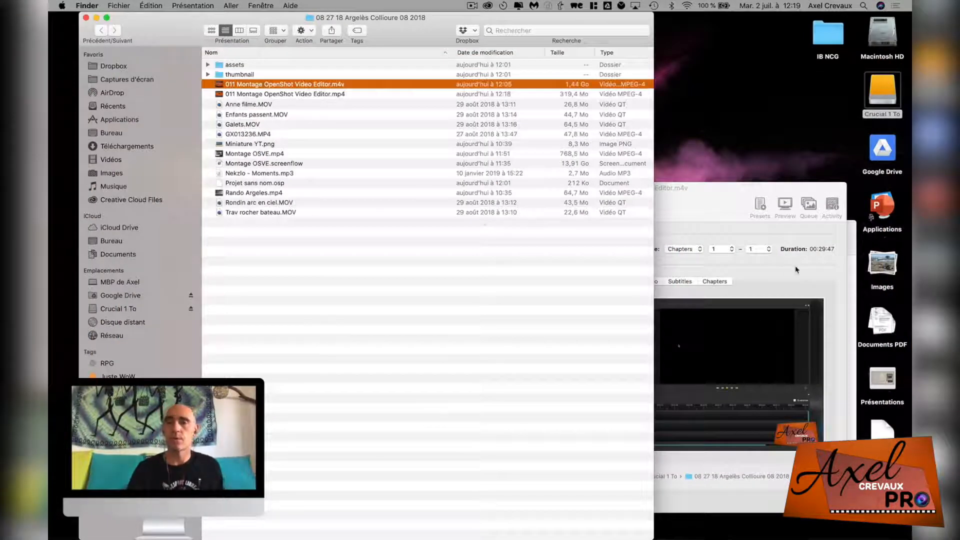
left_click(797, 270)
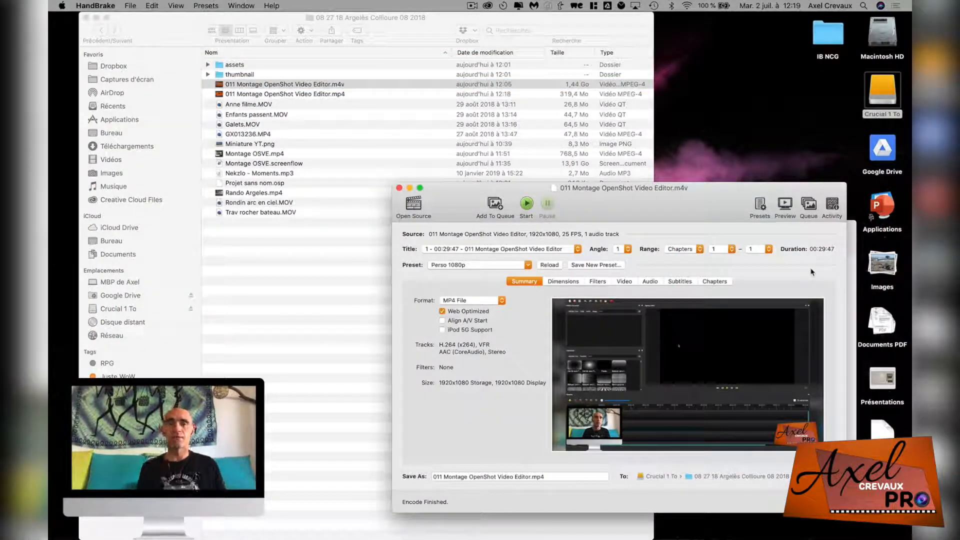